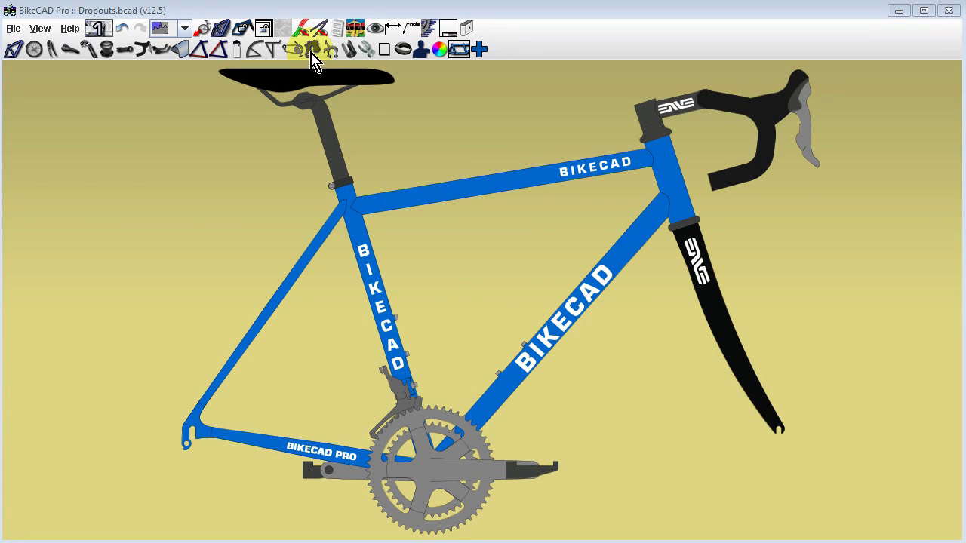
# Open the rear dropout settings and set the drive-side Sx to 22, Sy to 60 and Cx to 44 mm
pyautogui.scroll(2, 226, 415)
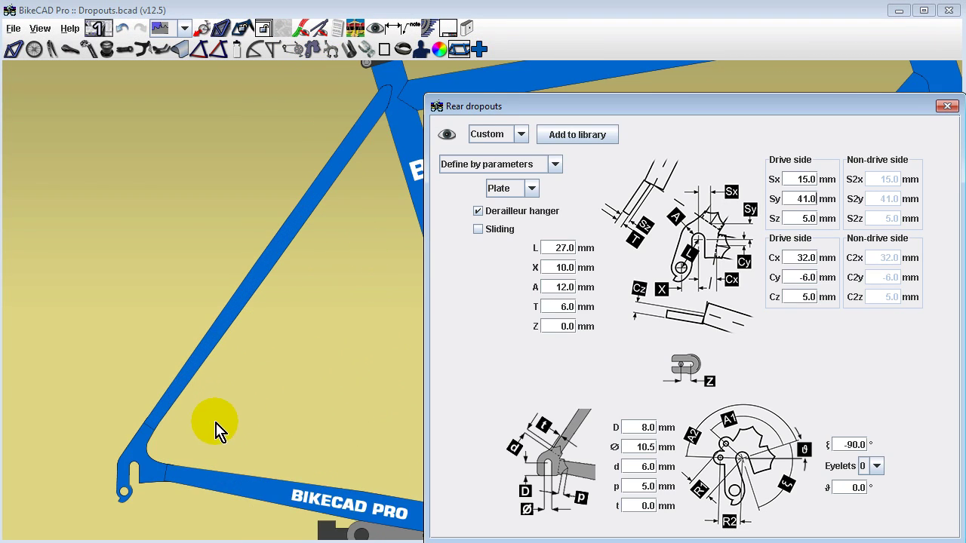
pyautogui.moveTo(215, 427); pyautogui.dragTo(287, 293)
pyautogui.scroll(1, 340, 264)
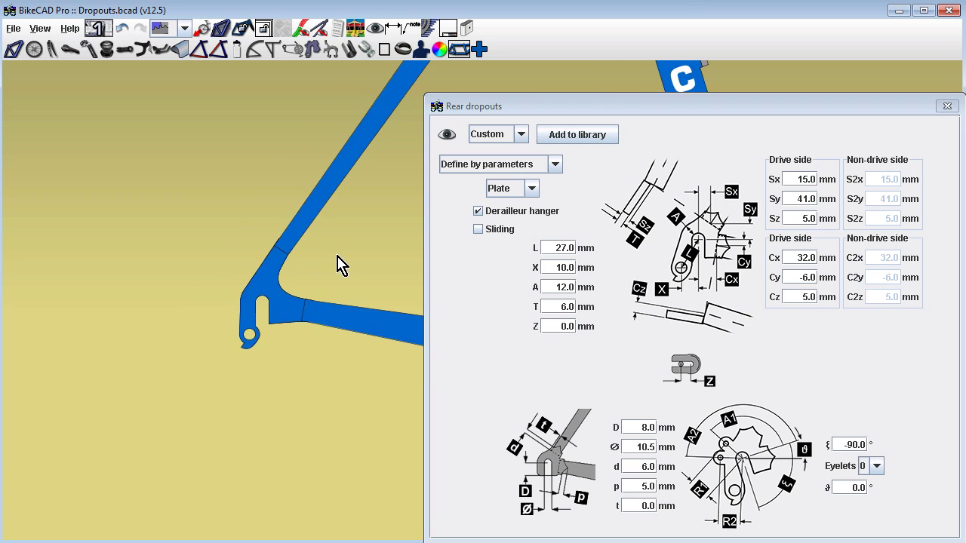
pyautogui.scroll(3, 298, 295)
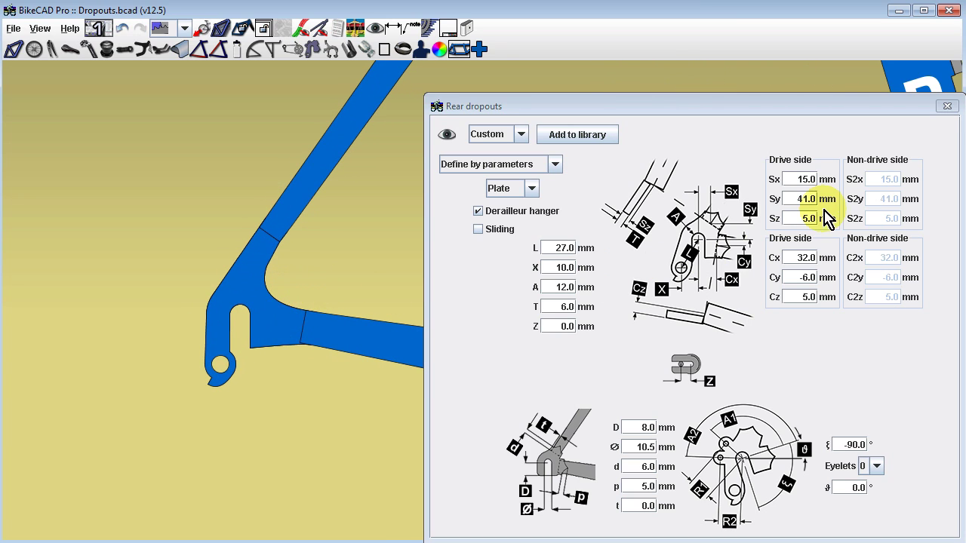
pyautogui.click(804, 179)
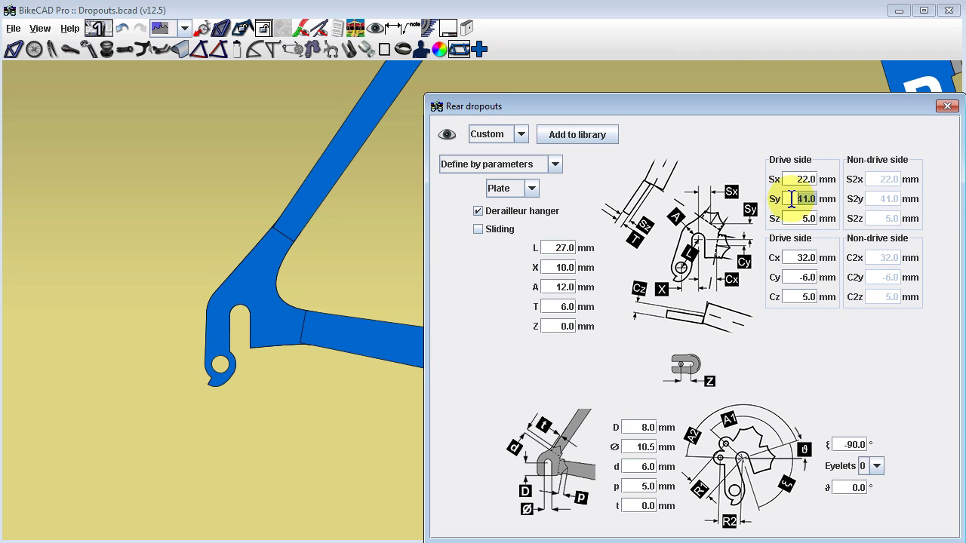
pyautogui.press('Return')
pyautogui.click(786, 257)
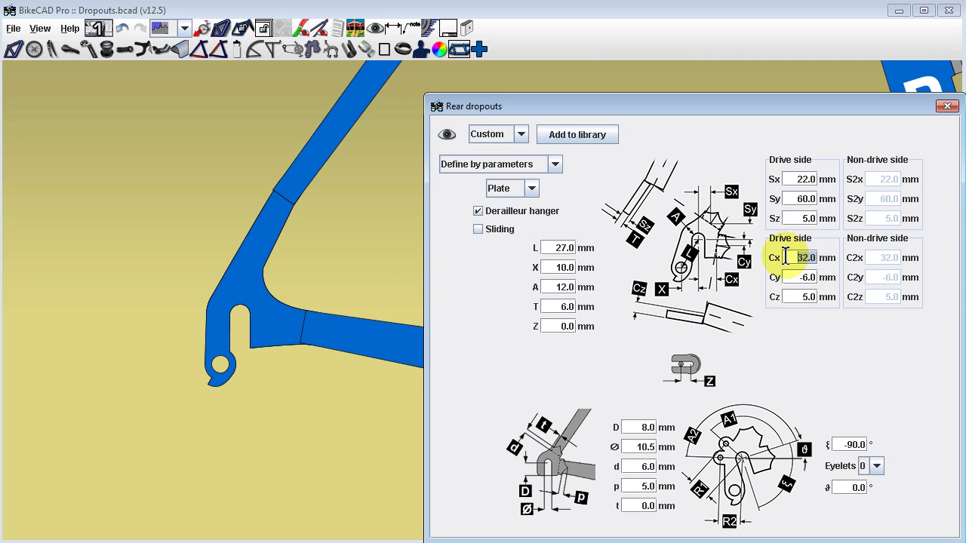
pyautogui.write('44')
pyautogui.press('Return')
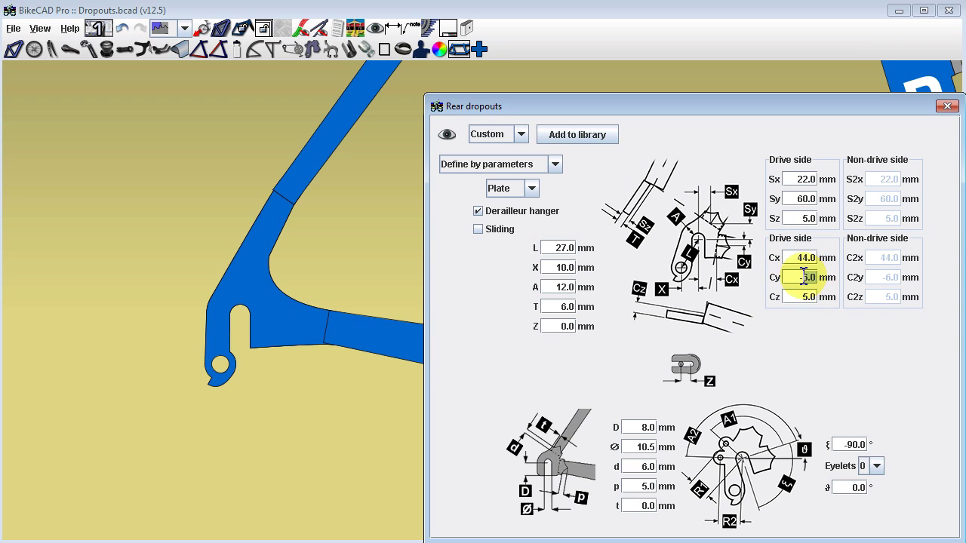
# Change the dropout style to Socket, with drive-side Sx 10, Sy 20, Cx 20 and Cy -5 mm
pyautogui.click(521, 188)
pyautogui.click(520, 216)
pyautogui.click(802, 179)
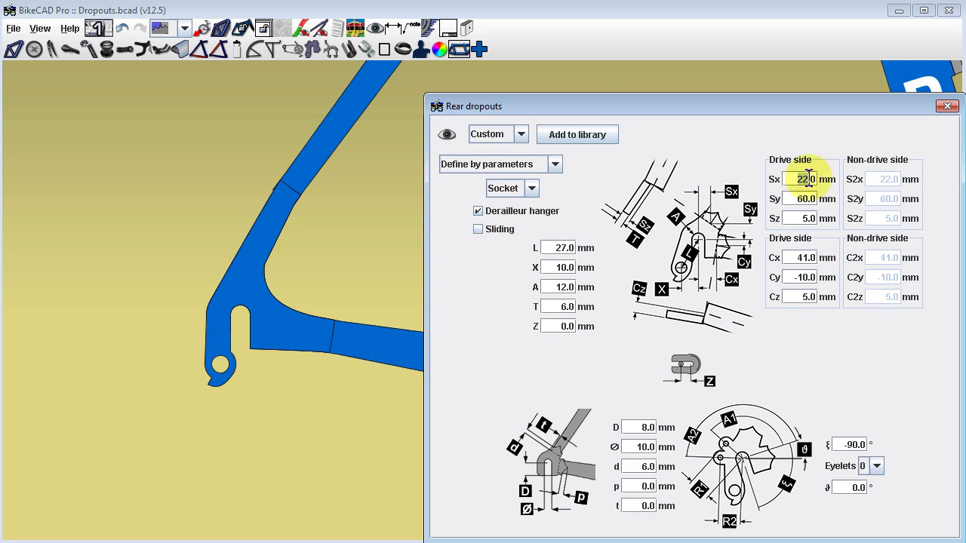
pyautogui.write('10')
pyautogui.click(790, 198)
pyautogui.write('20')
pyautogui.click(789, 257)
pyautogui.write('20')
pyautogui.press('Return')
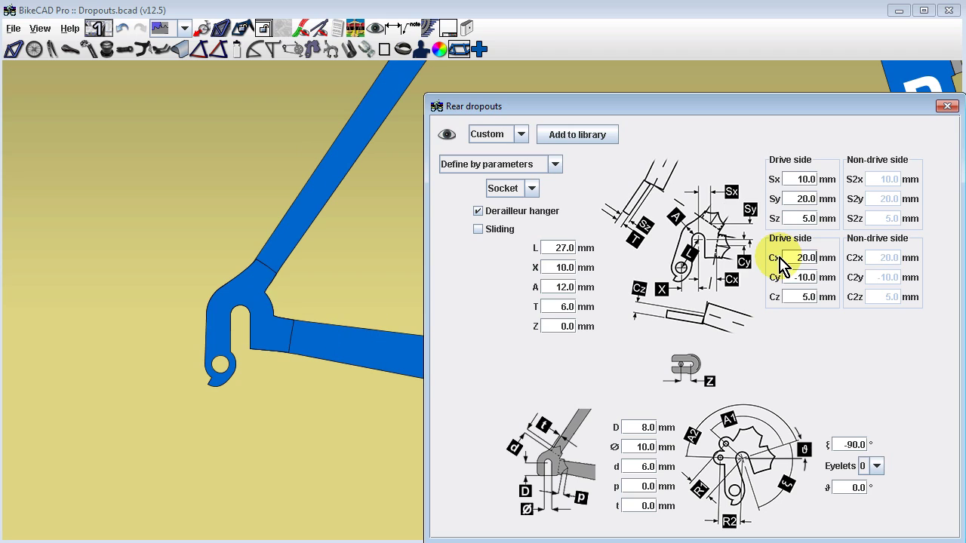
pyautogui.click(789, 277)
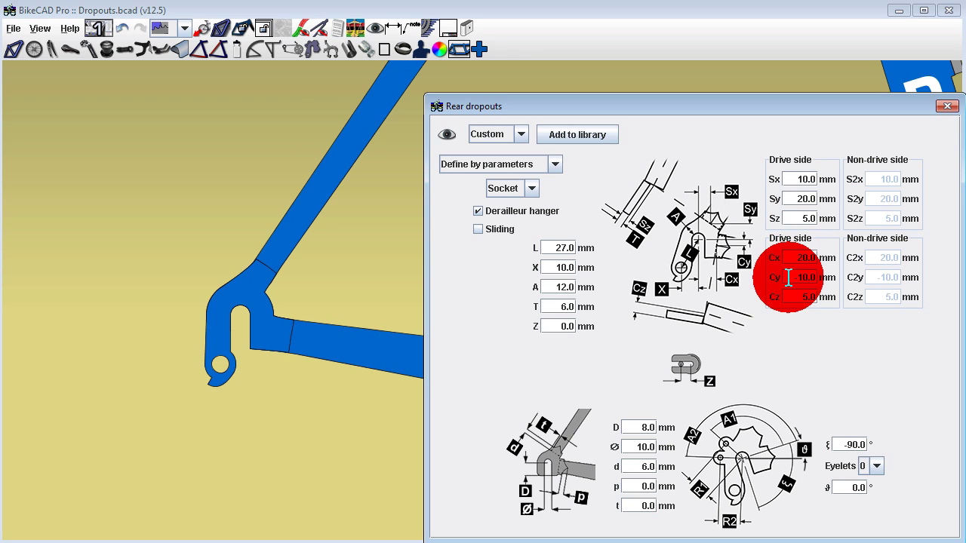
pyautogui.write('-5')
pyautogui.press('Return')
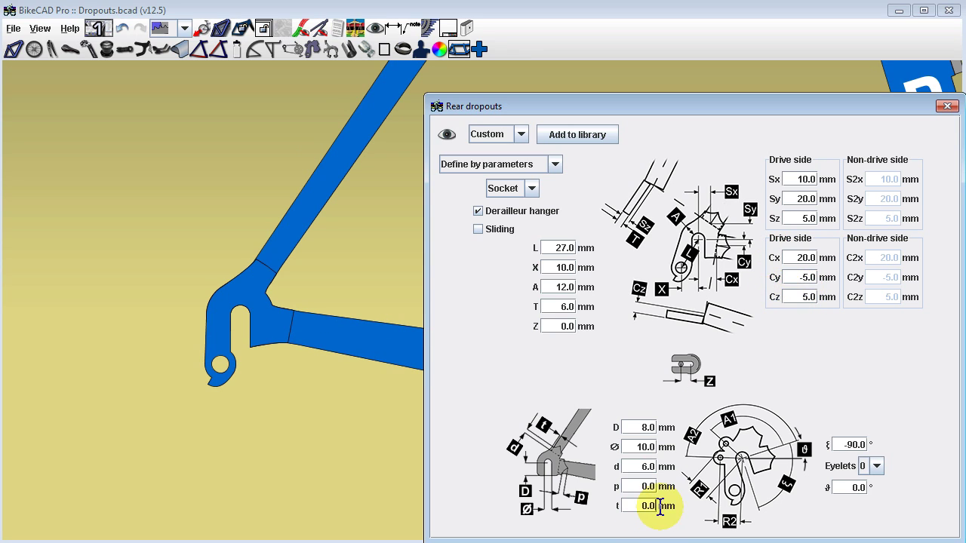
# Set the socket dropout's t dimension to 1 mm and its p dimension to 5 mm
pyautogui.click(627, 506)
pyautogui.write('1')
pyautogui.press('Return')
pyautogui.click(641, 486)
pyautogui.write('5')
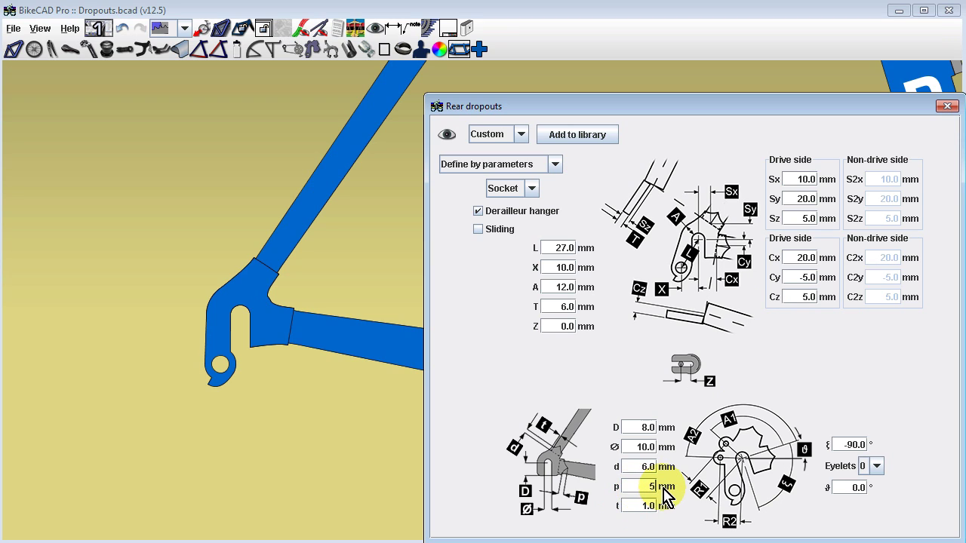
# Change the parametric rear dropout style to Hooded and examine it up close
pyautogui.click(531, 188)
pyautogui.click(520, 234)
pyautogui.click(642, 528)
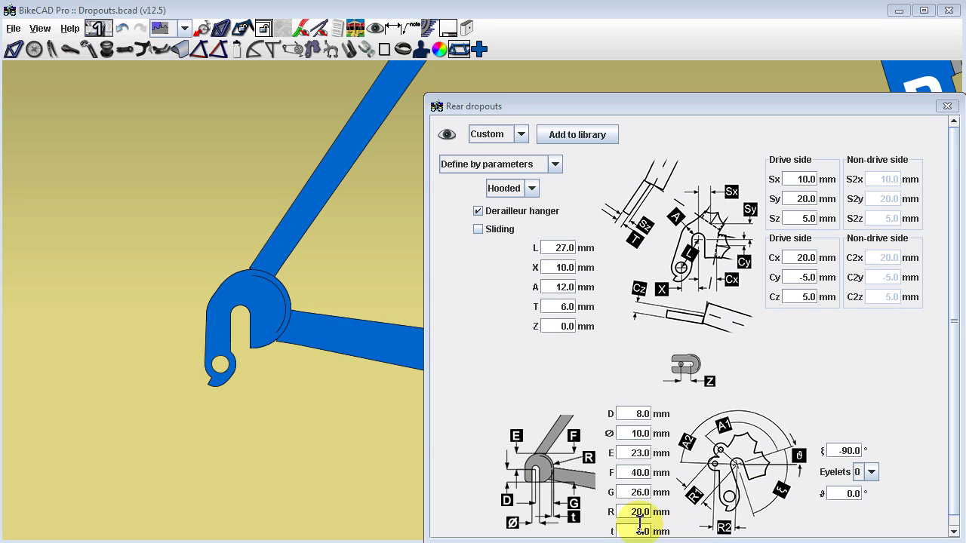
pyautogui.click(294, 347)
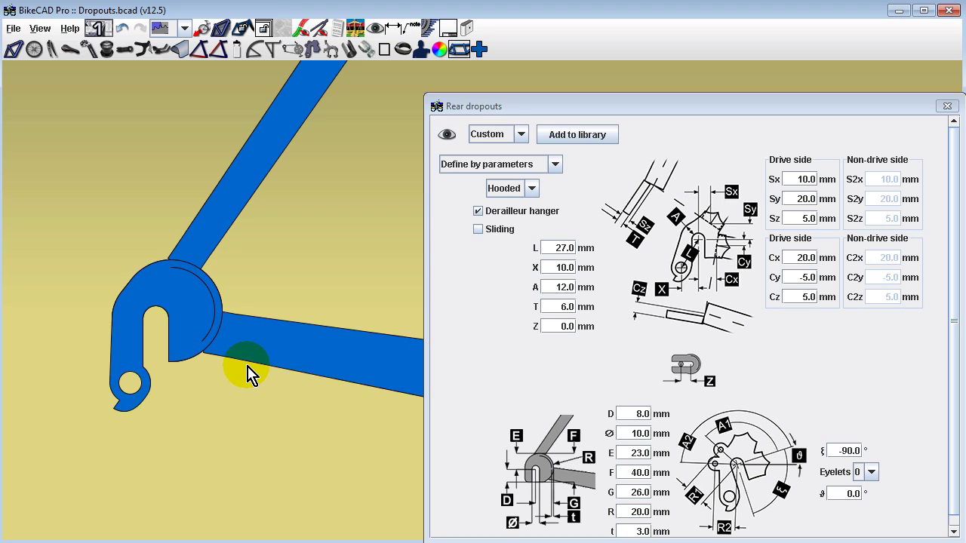
pyautogui.click(251, 375)
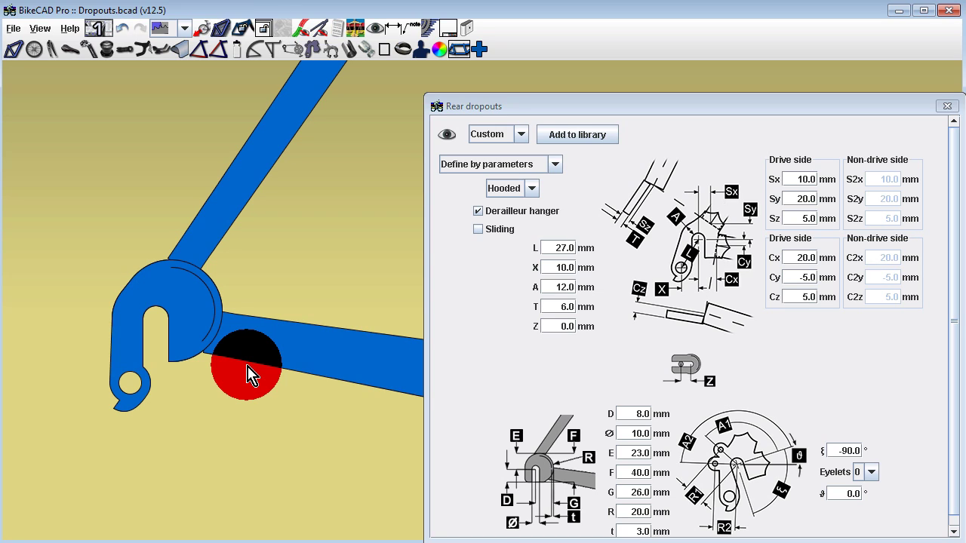
pyautogui.moveTo(246, 366); pyautogui.dragTo(225, 384)
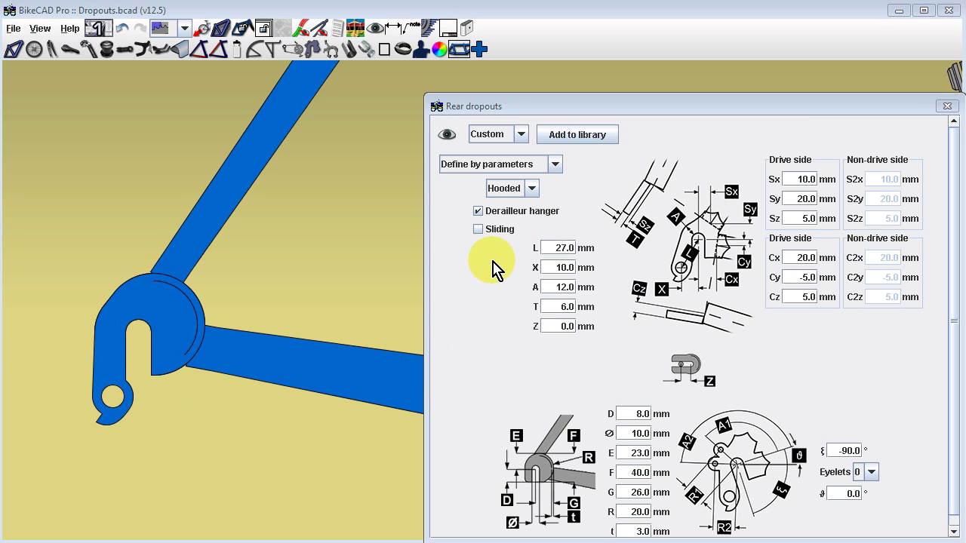
# Define the rear dropout by static drawing and choose the Breadwinner low mount model
pyautogui.click(555, 166)
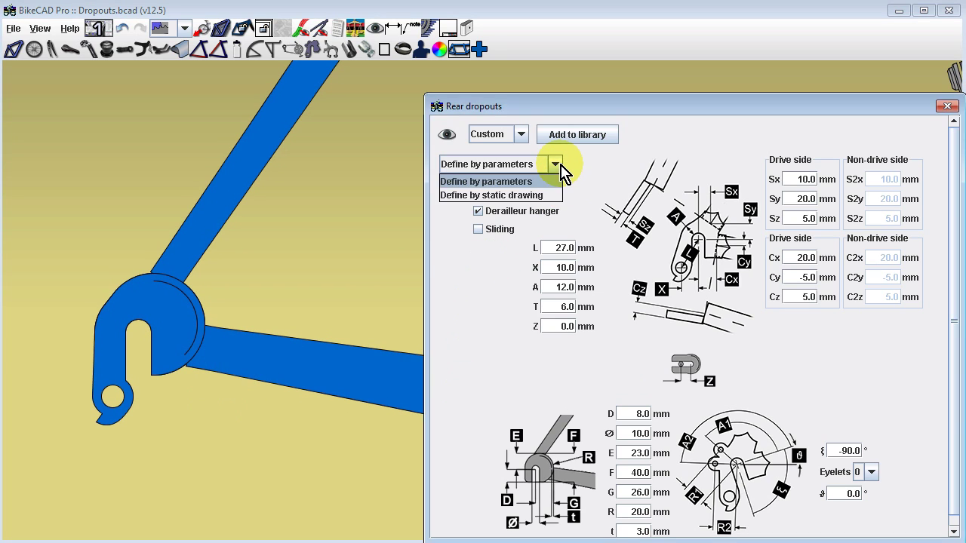
pyautogui.click(526, 197)
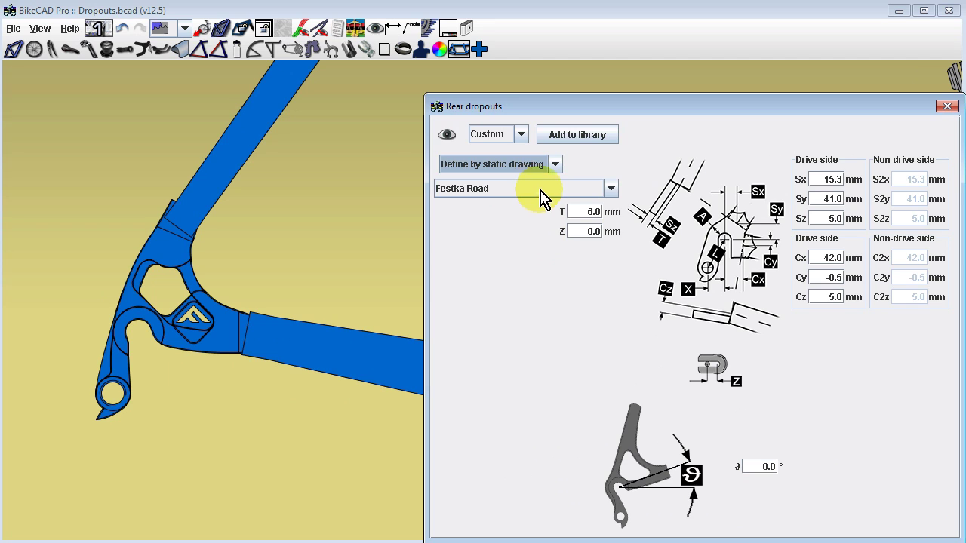
pyautogui.click(611, 189)
pyautogui.click(539, 220)
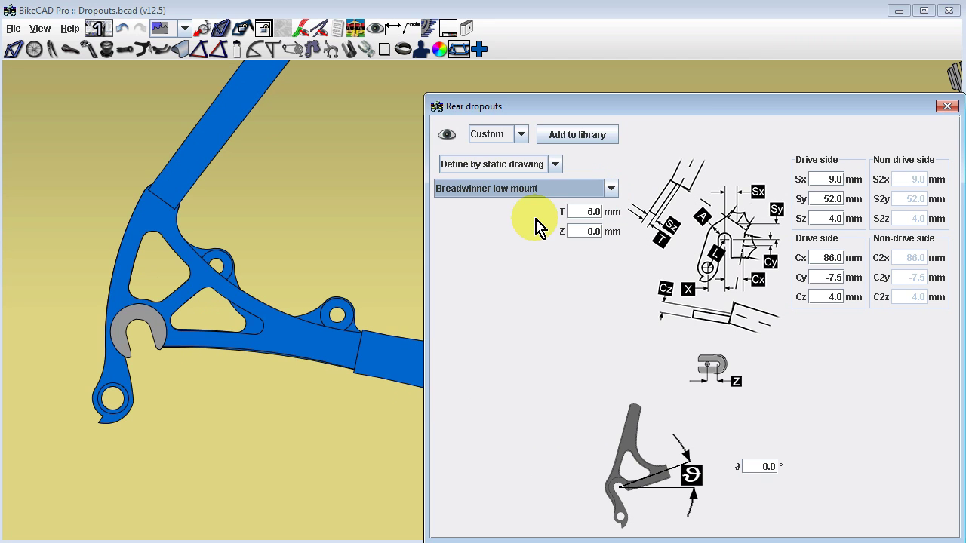
# Try the LOCO Machine 1.5" Hooded Horizontal, R56 3D Horizontal and R56 X-12 dropouts on the frame
pyautogui.click(611, 190)
pyautogui.click(528, 314)
pyautogui.click(610, 188)
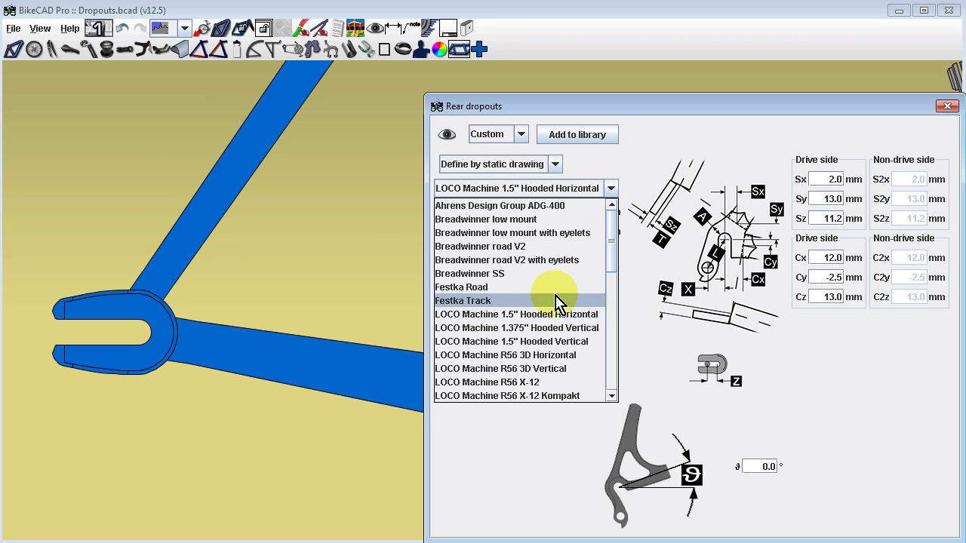
pyautogui.click(543, 355)
pyautogui.click(610, 189)
pyautogui.click(550, 388)
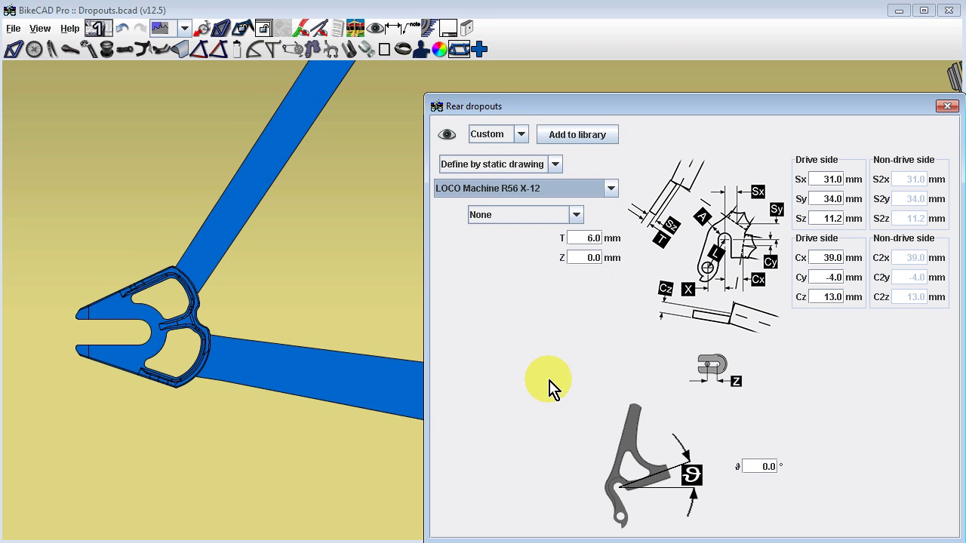
# Try the Paragon DR0008 (DR1008, DR2007) and Paragon DR0019 (DR1013, DR2010) dropouts on the frame
pyautogui.click(611, 188)
pyautogui.moveTo(611, 281); pyautogui.dragTo(611, 288)
pyautogui.click(559, 301)
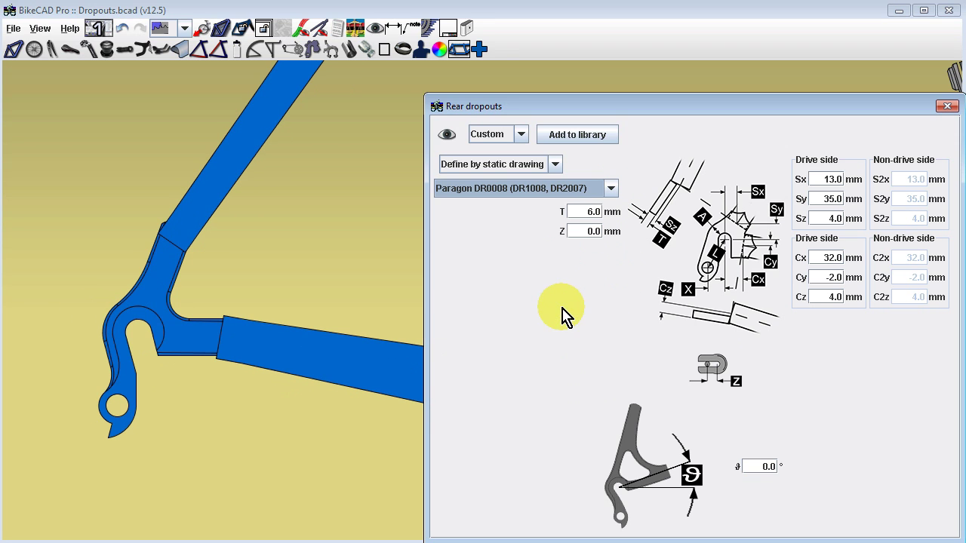
pyautogui.click(611, 189)
pyautogui.click(554, 300)
# Try further Paragon dropout models, including DR0065 and DR0090, on the frame
pyautogui.click(612, 189)
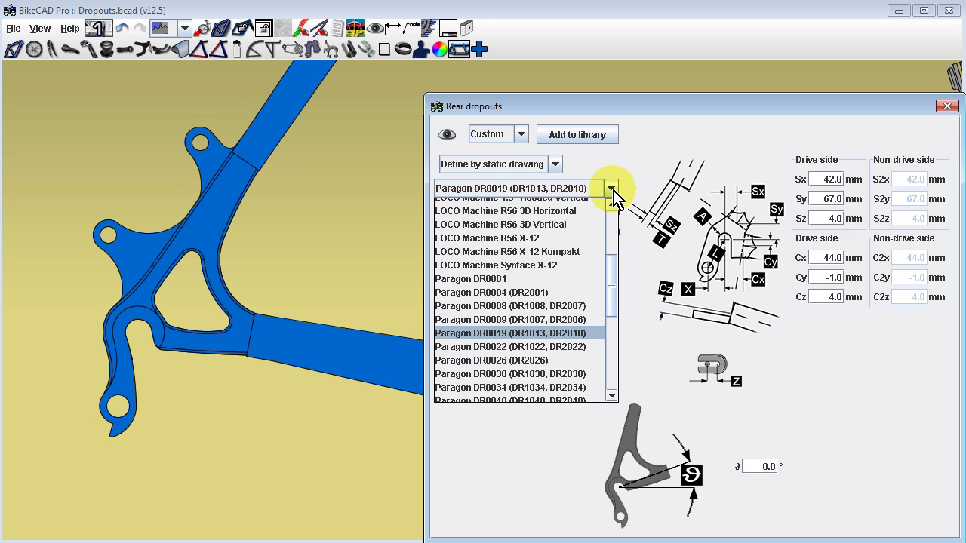
pyautogui.click(545, 378)
pyautogui.click(612, 194)
pyautogui.click(558, 385)
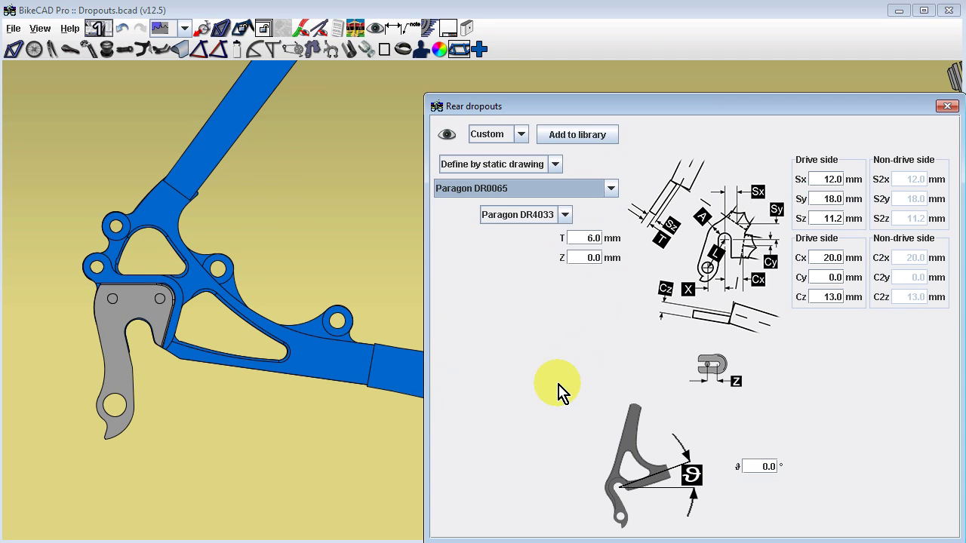
pyautogui.click(611, 188)
pyautogui.click(550, 400)
# Replace the rear dropout with the Paragon PD000 (PD100) model
pyautogui.click(611, 189)
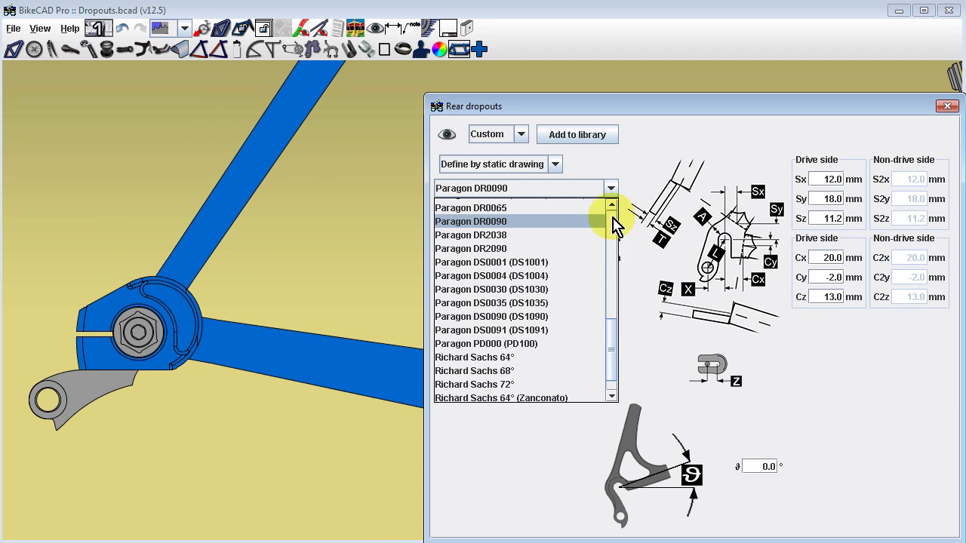
pyautogui.scroll(-2, 609, 332)
pyautogui.click(526, 317)
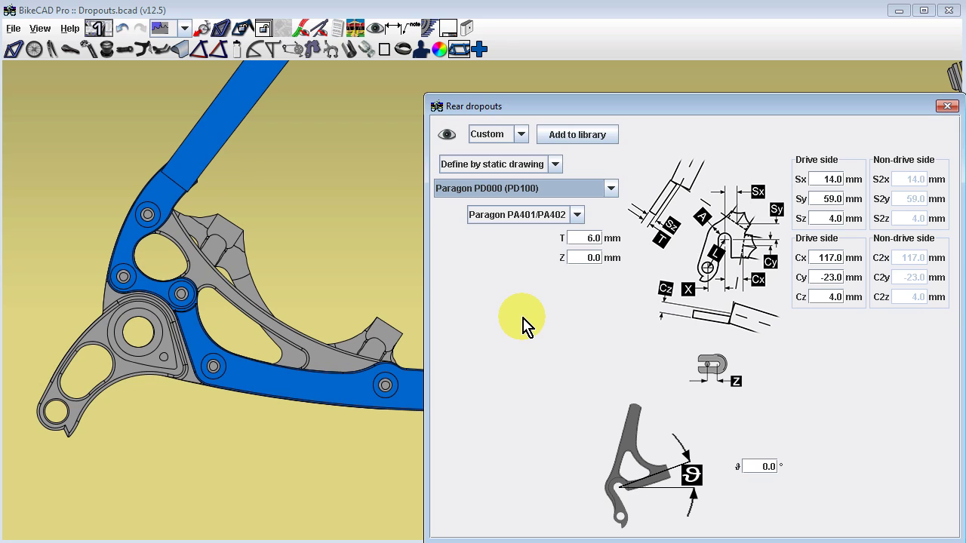
# Reposition the seat stay end on the dropout by setting Sx to 10 mm and Sy to 50, 53 and finally 55 mm
pyautogui.click(830, 179)
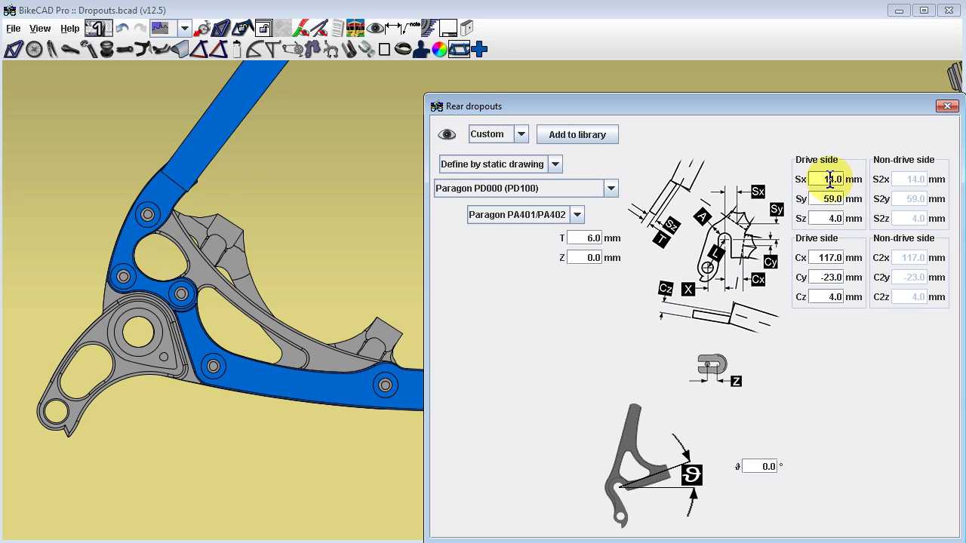
pyautogui.write('10')
pyautogui.press('Return')
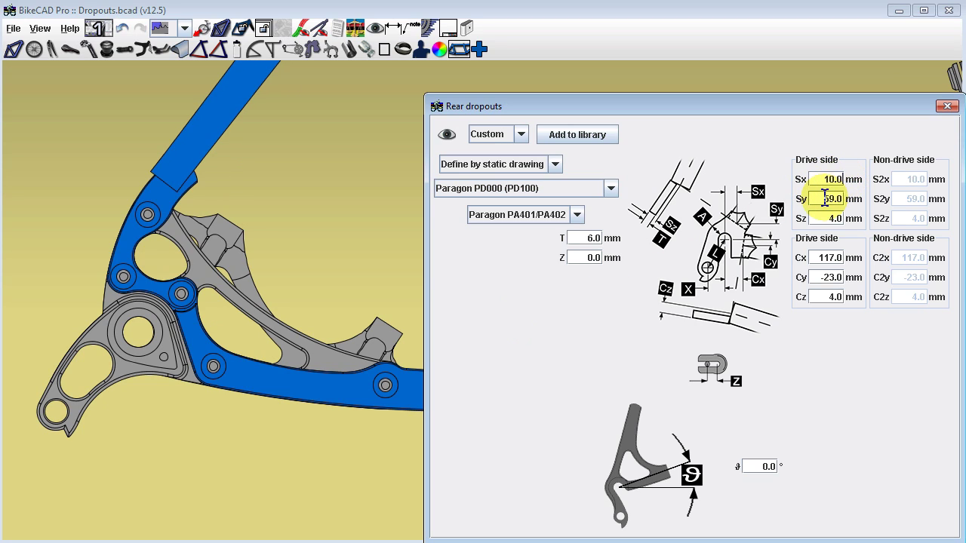
pyautogui.doubleClick(827, 199)
pyautogui.write('50.0')
pyautogui.press('Return')
pyautogui.doubleClick(827, 199)
pyautogui.write('53')
pyautogui.press('Return')
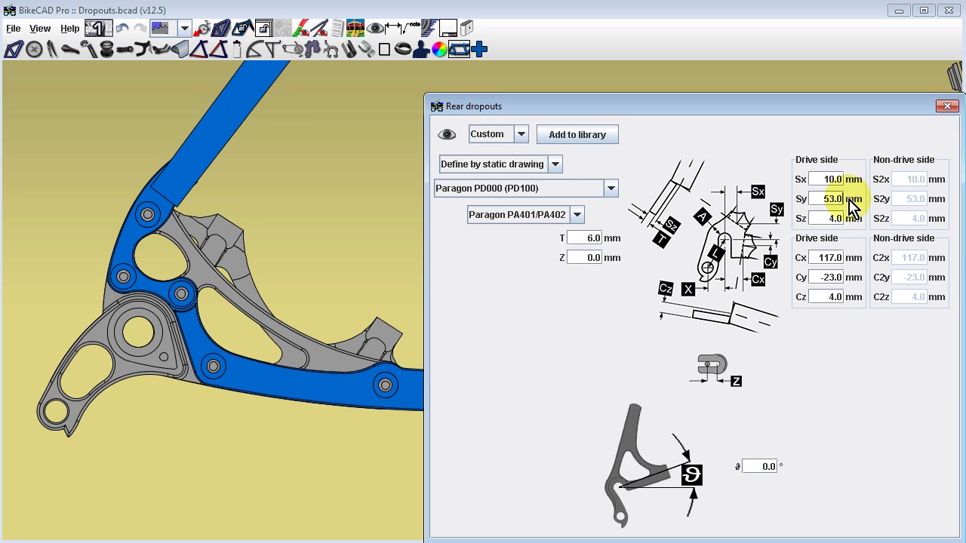
pyautogui.doubleClick(833, 199)
pyautogui.write('55')
pyautogui.press('Return')
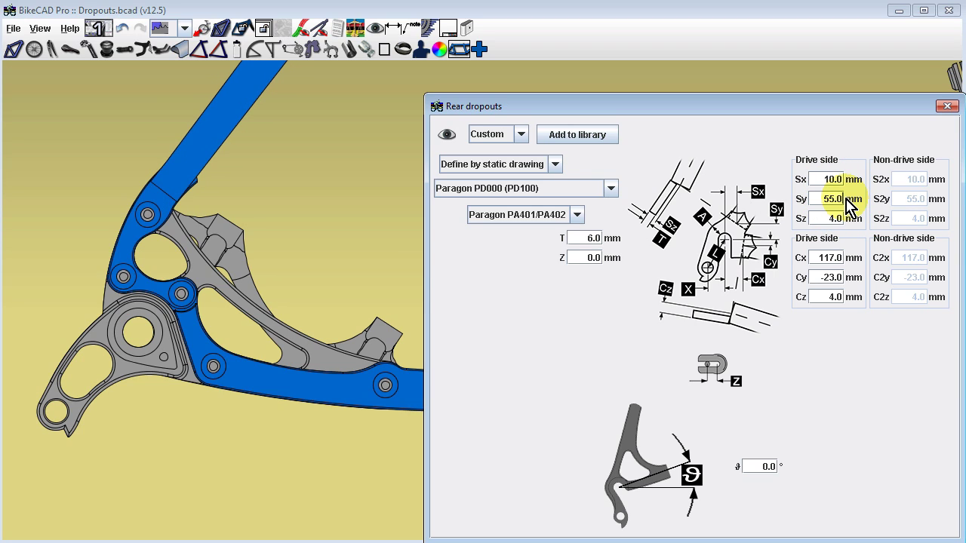
# Choose the Richard Sachs 72° dropout and rotate it by setting the angle ϑ to -12°
pyautogui.click(611, 189)
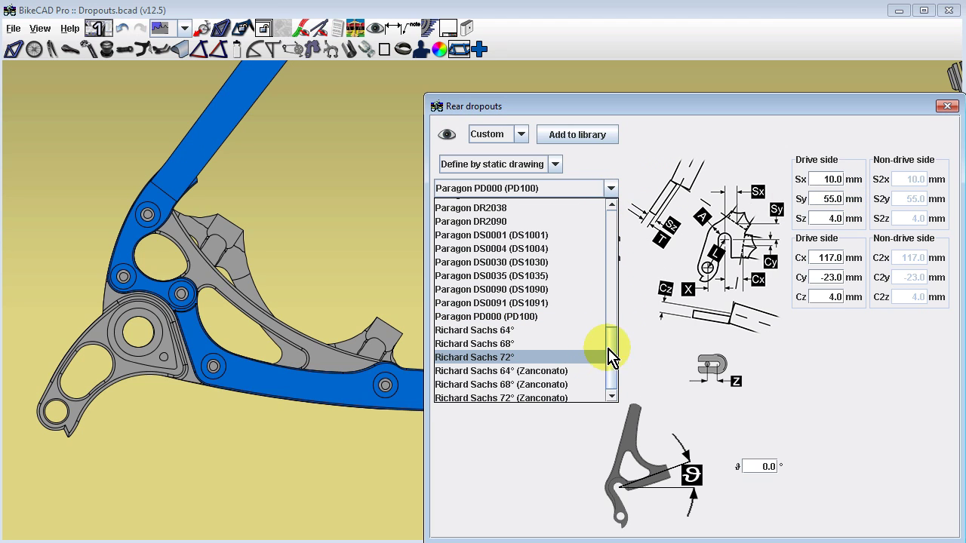
pyautogui.click(500, 355)
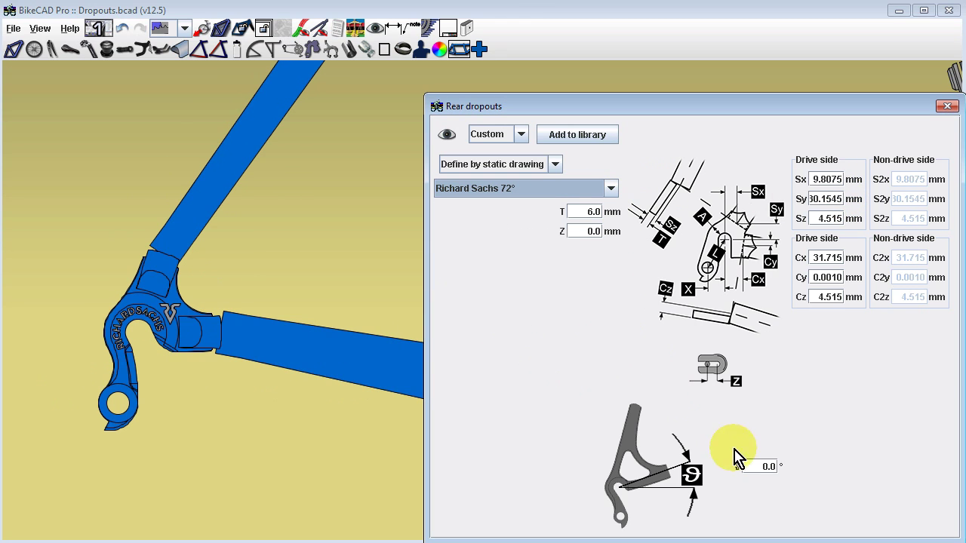
pyautogui.write('1')
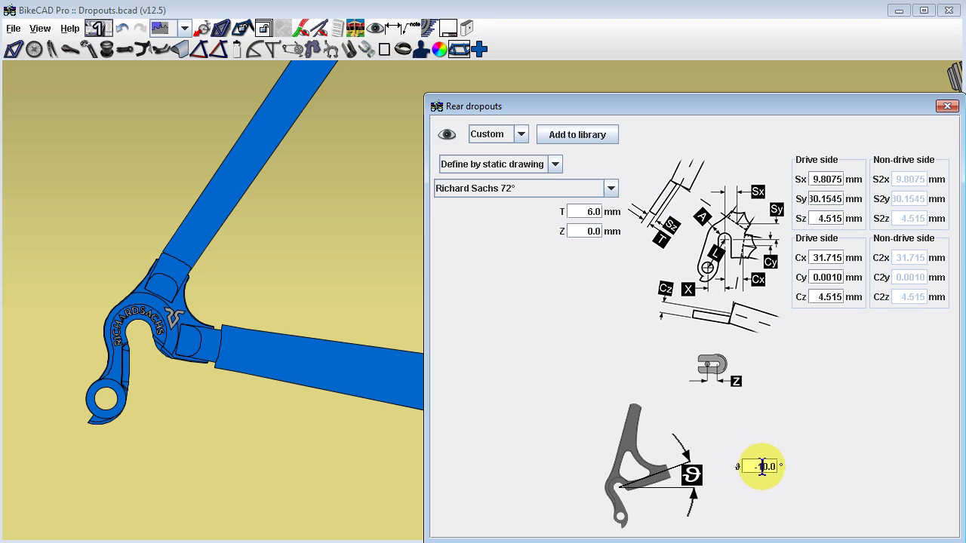
pyautogui.write('2')
# Choose the Paragon DS0004 (DS1004) dropout with angle ϑ at 0° and fit the Paragon DR4006/DR4009 insert
pyautogui.click(612, 189)
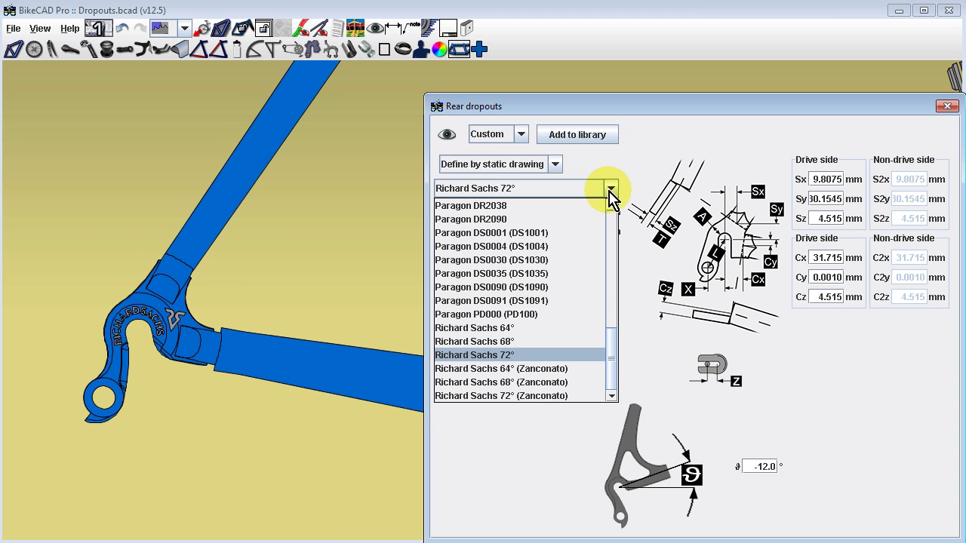
pyautogui.click(528, 247)
pyautogui.moveTo(743, 466); pyautogui.dragTo(796, 477)
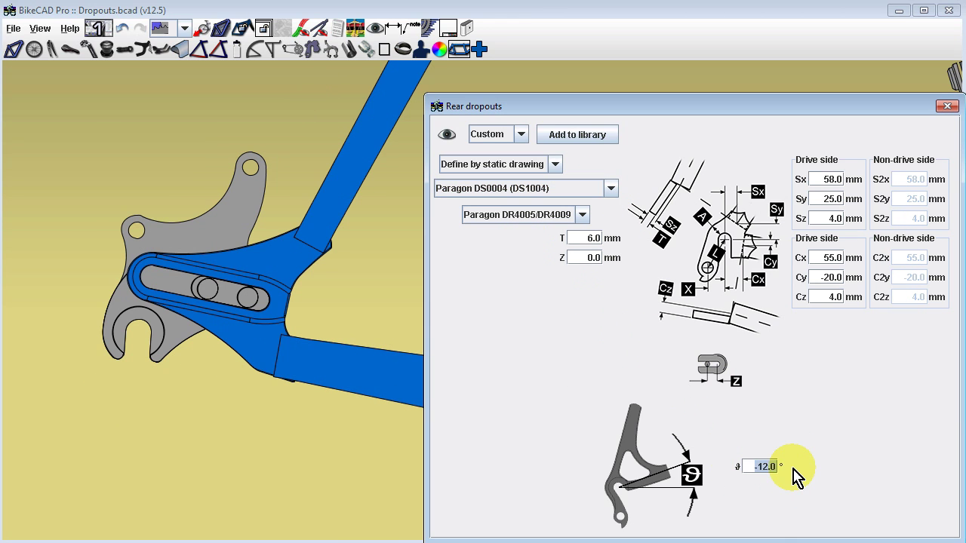
pyautogui.write('0')
pyautogui.click(581, 214)
pyautogui.click(576, 230)
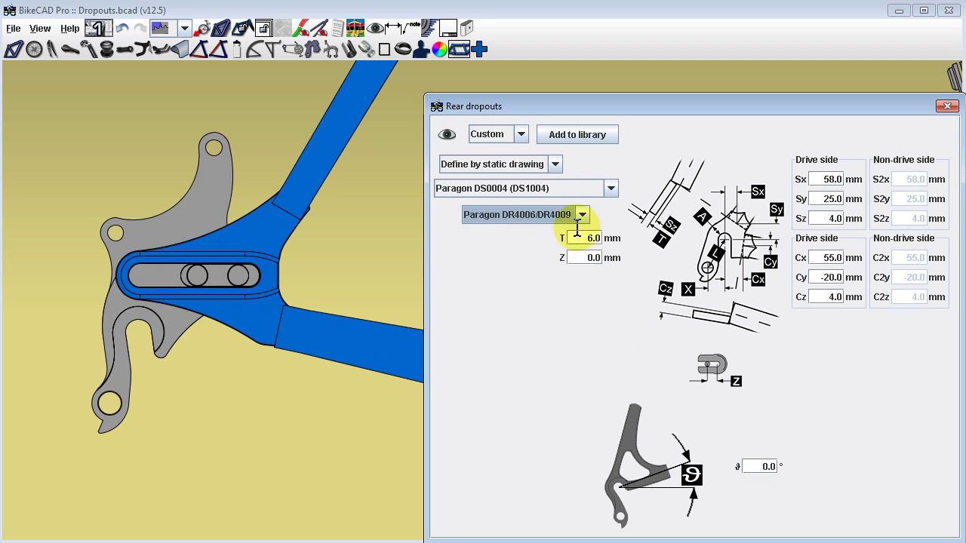
# Try other inserts in the Paragon DS0004 dropout, including the Paragon DR4028/DR4027, ending with the Paragon DR4044/DR4027
pyautogui.click(582, 214)
pyautogui.click(565, 297)
pyautogui.click(582, 214)
pyautogui.click(564, 297)
pyautogui.click(582, 214)
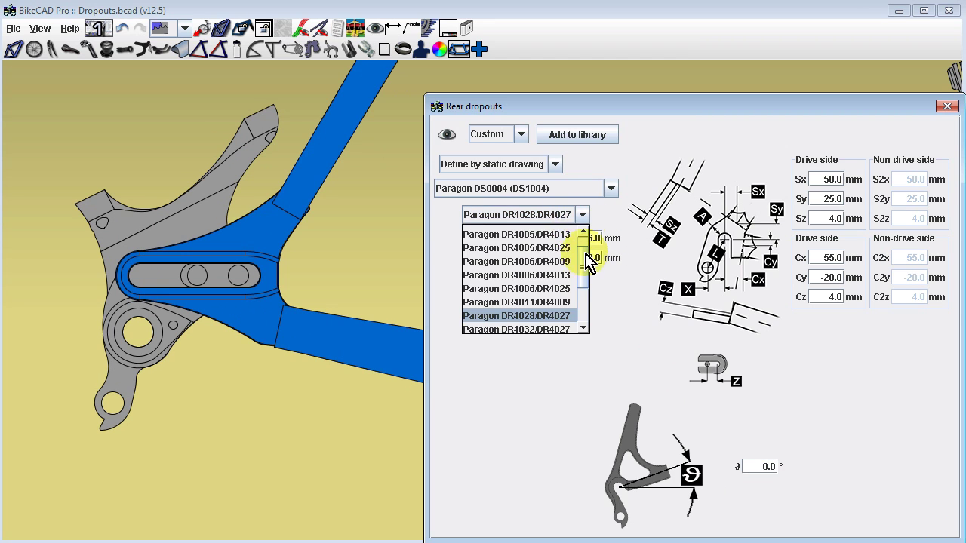
pyautogui.click(558, 319)
pyautogui.click(582, 214)
pyautogui.click(568, 330)
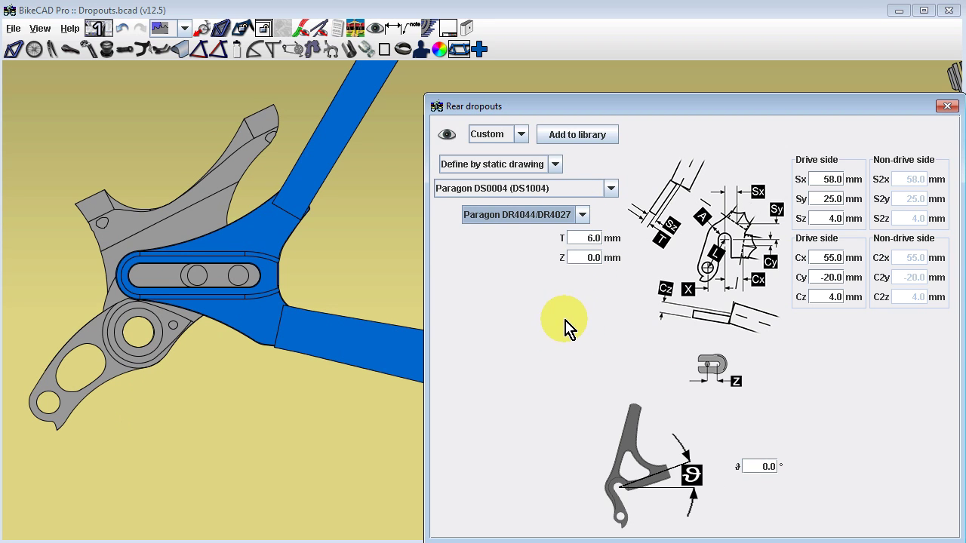
# Shift the insert along the dropout slot by setting Z to 14 and 18 mm, and return it to its starting position
pyautogui.click(582, 258)
pyautogui.scroll(6, 593, 257)
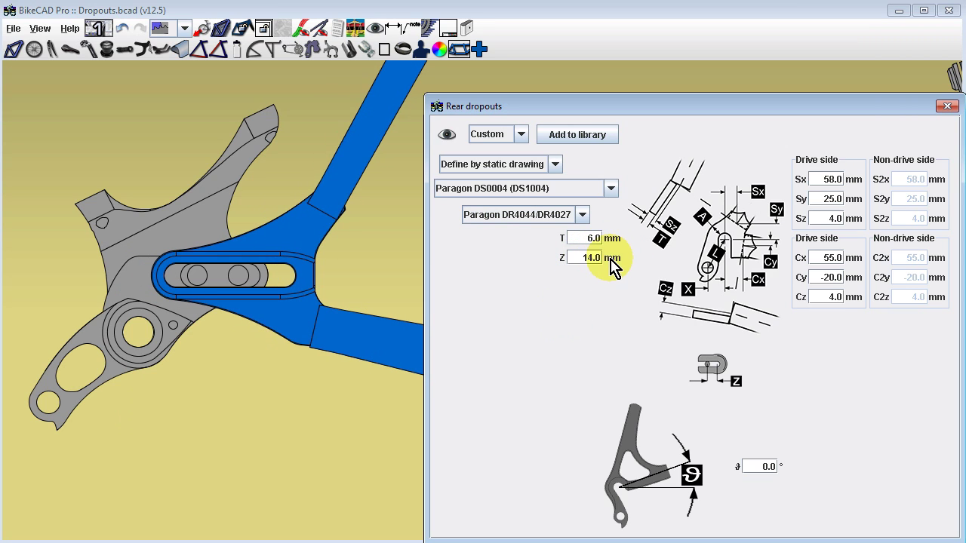
pyautogui.doubleClick(610, 257)
pyautogui.scroll(2, 611, 259)
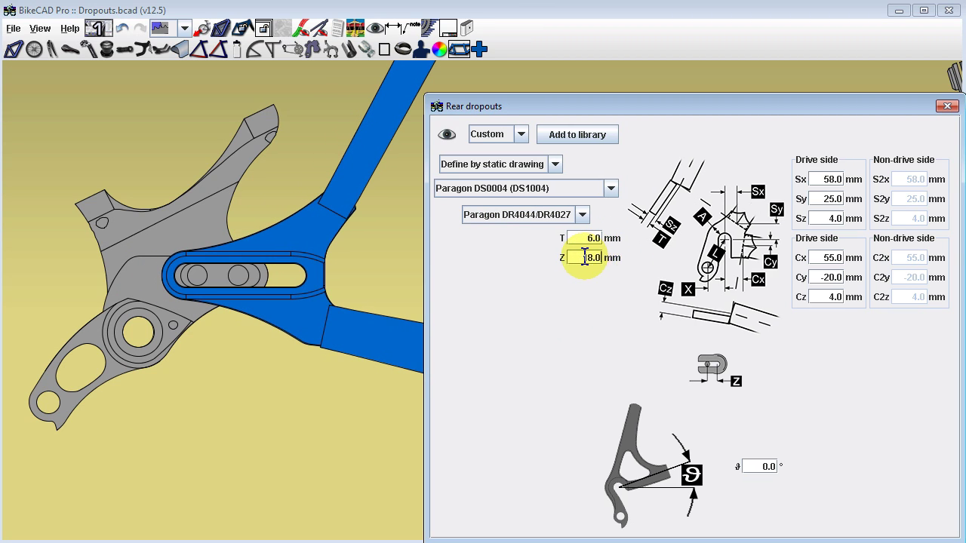
pyautogui.scroll(-10, 619, 263)
# Choose the Paragon DS0030 (DS1030) dropout and swing its rocker insert through the adjustment range and back to the start
pyautogui.click(610, 188)
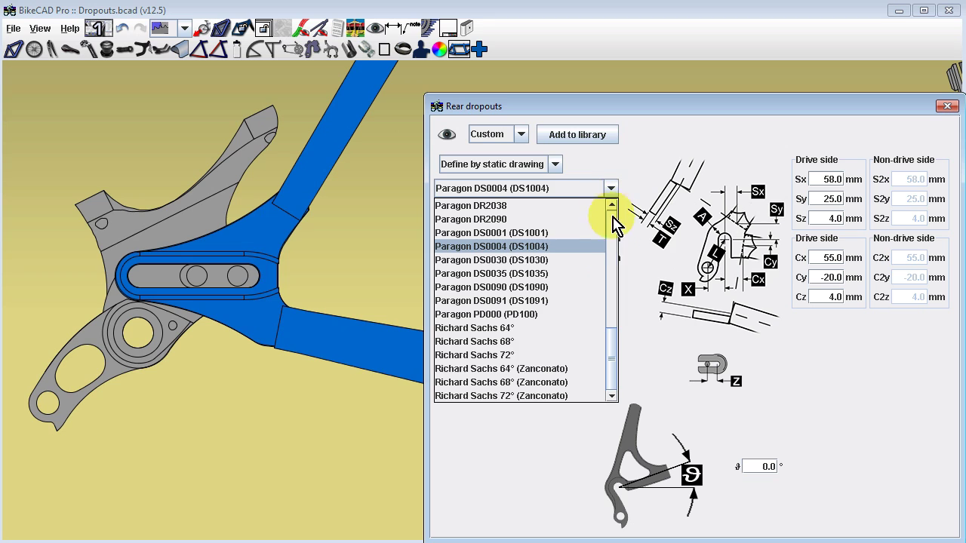
pyautogui.click(547, 266)
pyautogui.moveTo(458, 242)
pyautogui.mouseDown()
pyautogui.moveTo(578, 236)
pyautogui.moveTo(449, 242)
pyautogui.mouseUp()
pyautogui.scroll(-5, 357, 250)
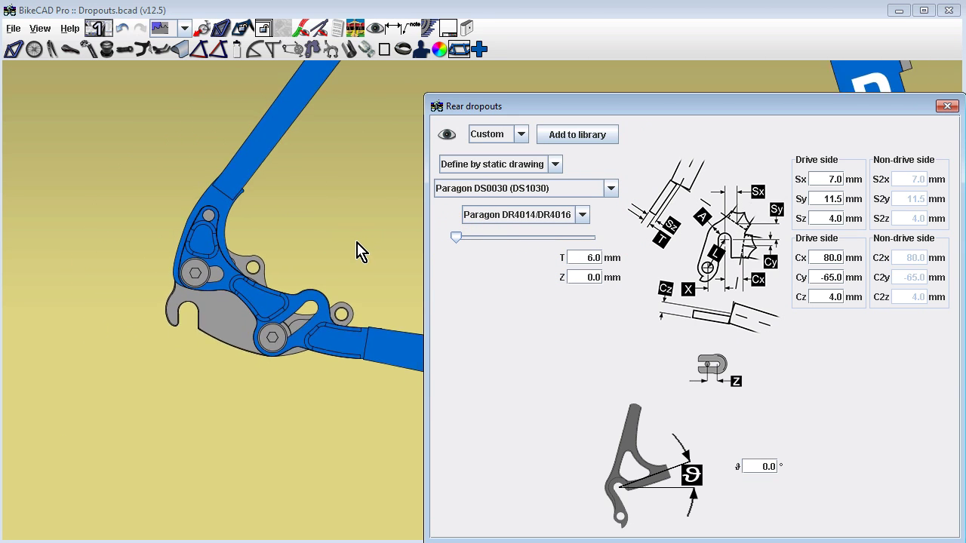
pyautogui.scroll(-3, 244, 287)
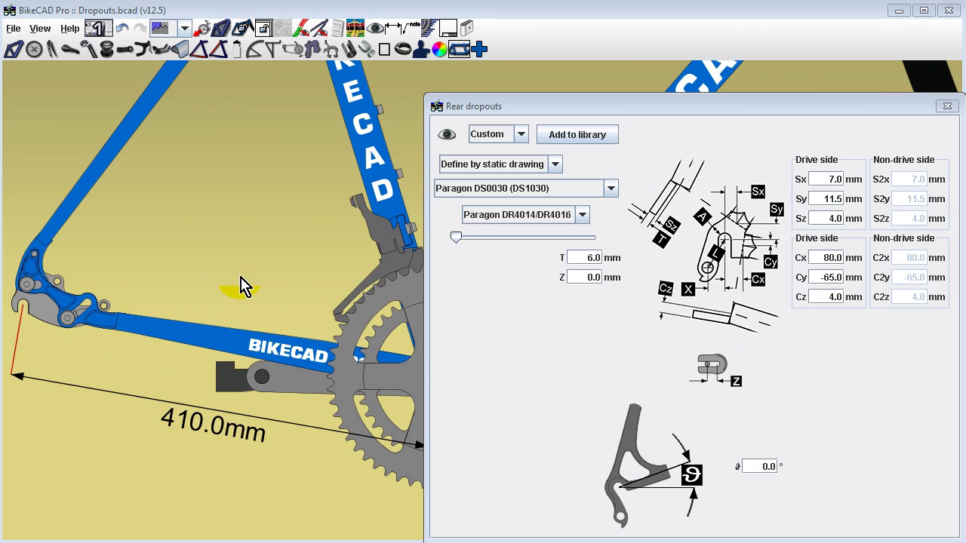
pyautogui.moveTo(456, 239); pyautogui.dragTo(539, 240)
pyautogui.moveTo(609, 243); pyautogui.dragTo(456, 242)
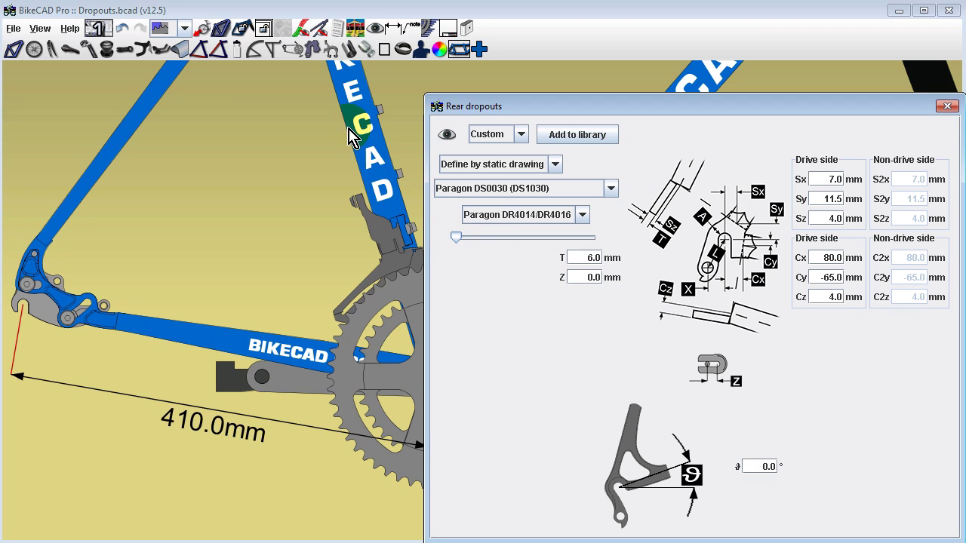
# Lock the frame geometry and move the rocker insert through its adjustment range, returning it to the start
pyautogui.click(239, 31)
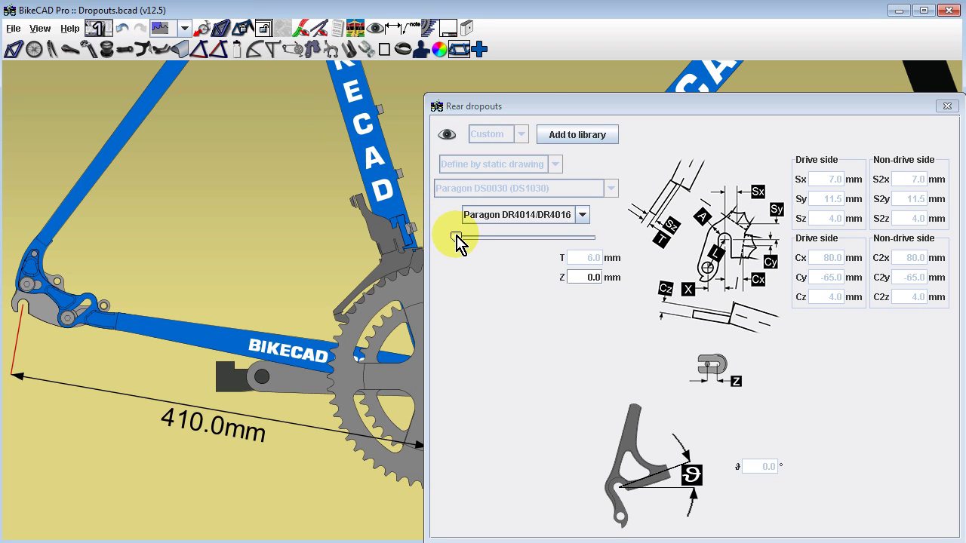
pyautogui.moveTo(458, 240)
pyautogui.mouseDown()
pyautogui.moveTo(607, 254)
pyautogui.moveTo(432, 249)
pyautogui.moveTo(610, 253)
pyautogui.moveTo(450, 254)
pyautogui.mouseUp()
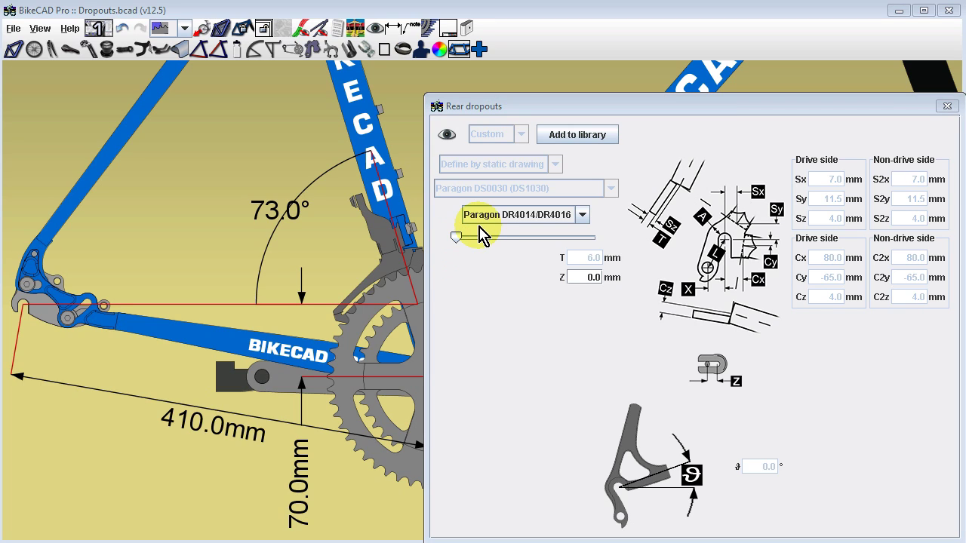
# Save the dropout configuration to the library as Paragon Rocker and select it from the standard dropouts
pyautogui.click(571, 135)
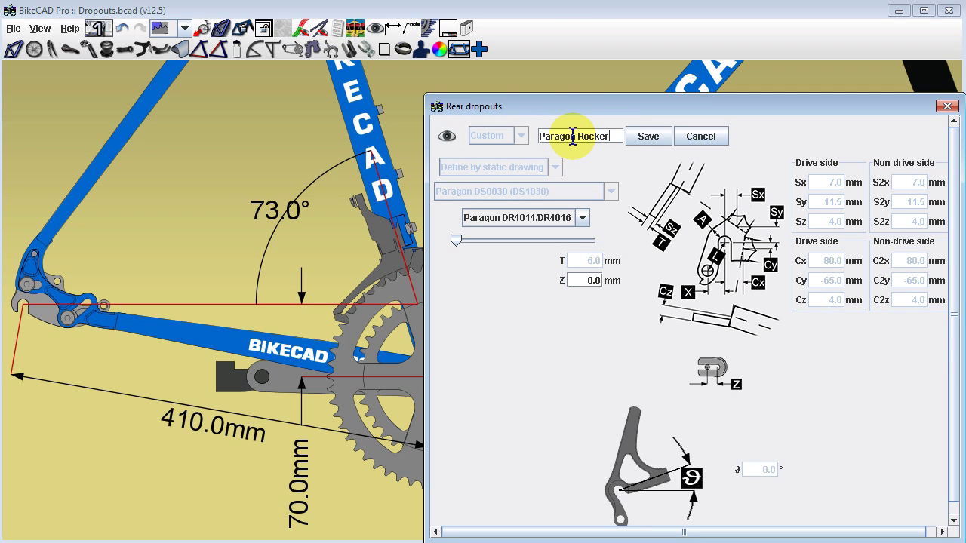
pyautogui.click(645, 136)
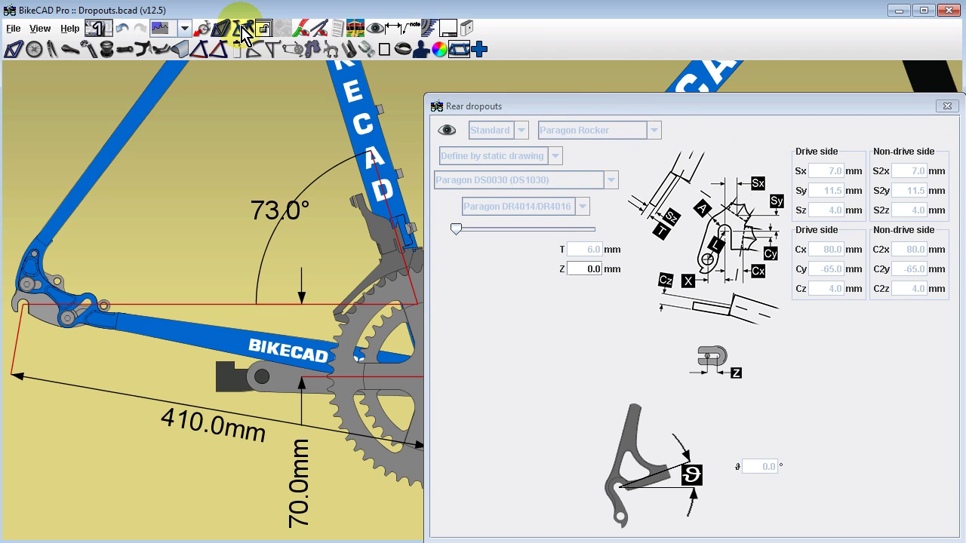
pyautogui.click(652, 130)
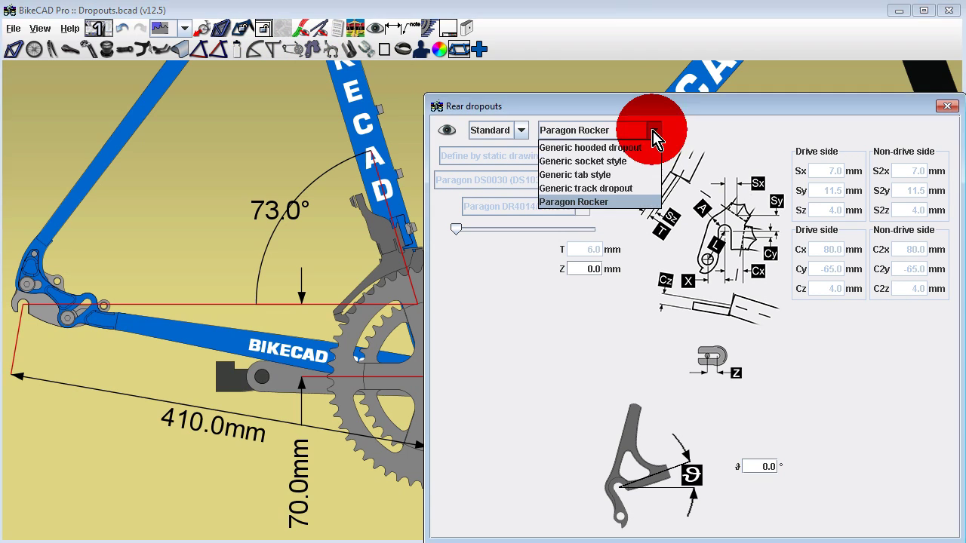
pyautogui.click(623, 203)
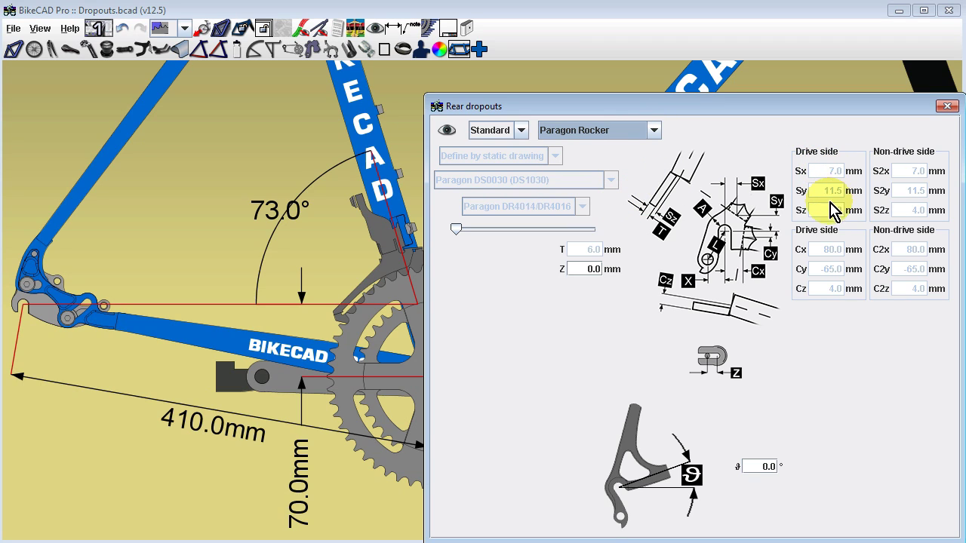